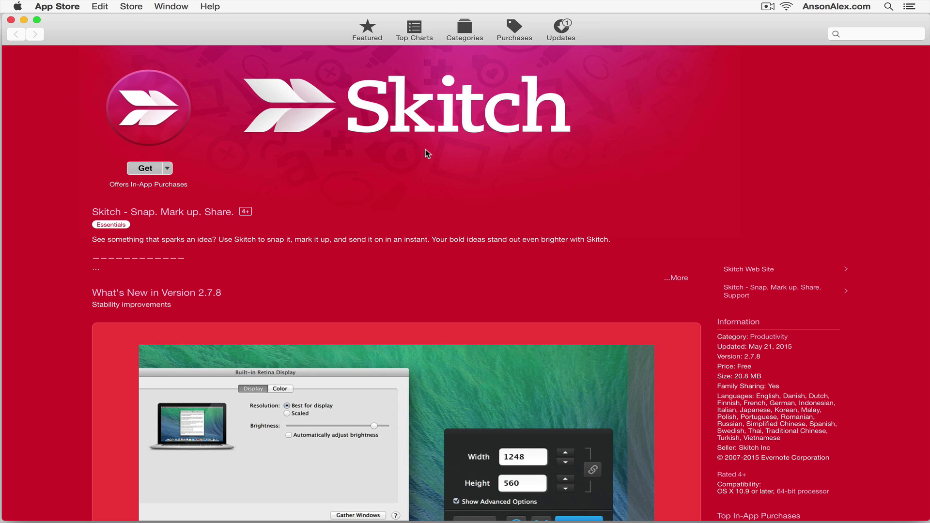
# - Get and install the free Skitch app from the App Store, then launch it
pyautogui.click(145, 169)
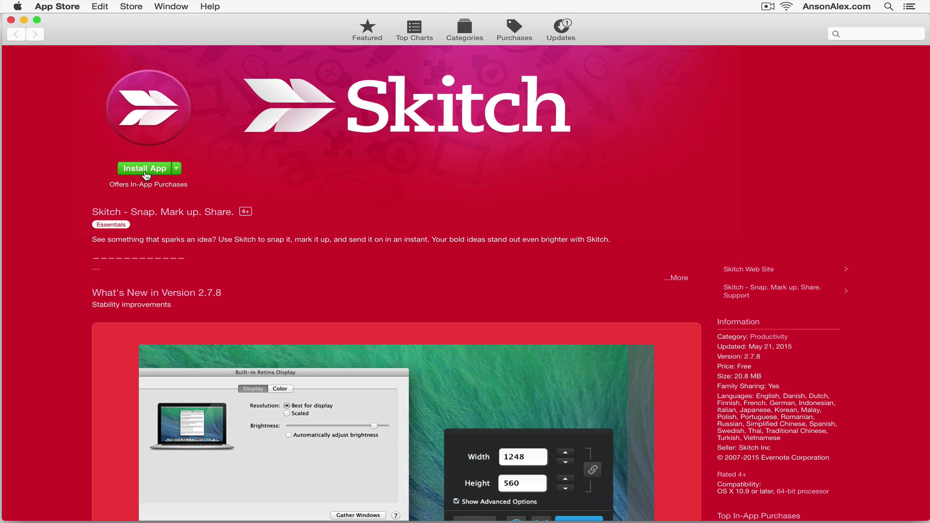
pyautogui.click(145, 170)
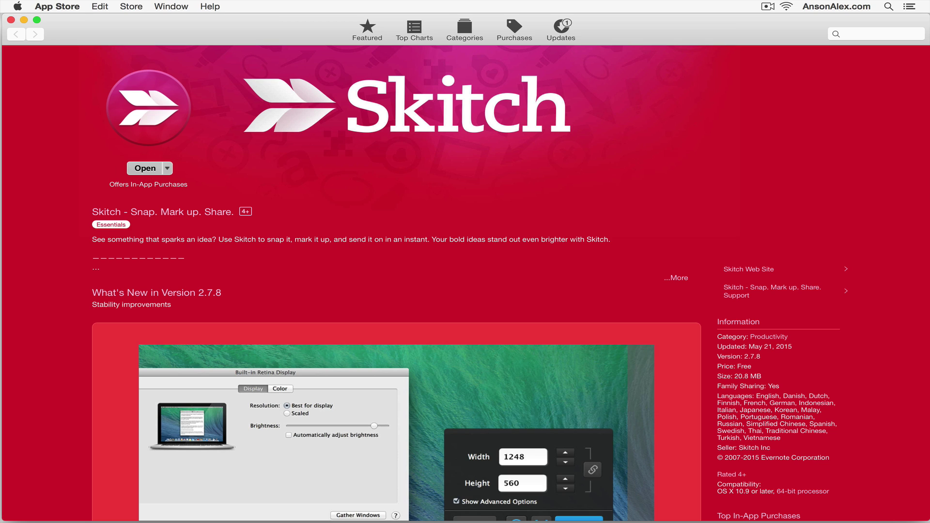
pyautogui.click(150, 171)
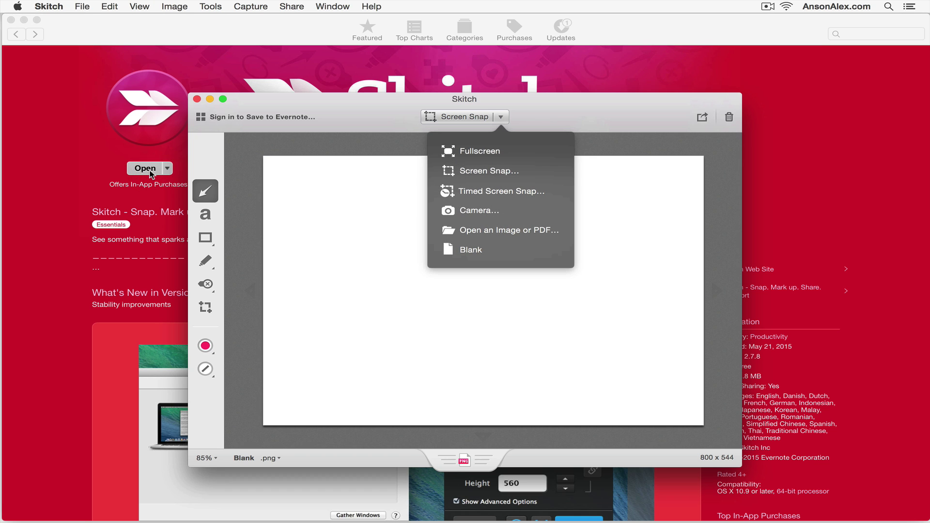
pyautogui.click(77, 30)
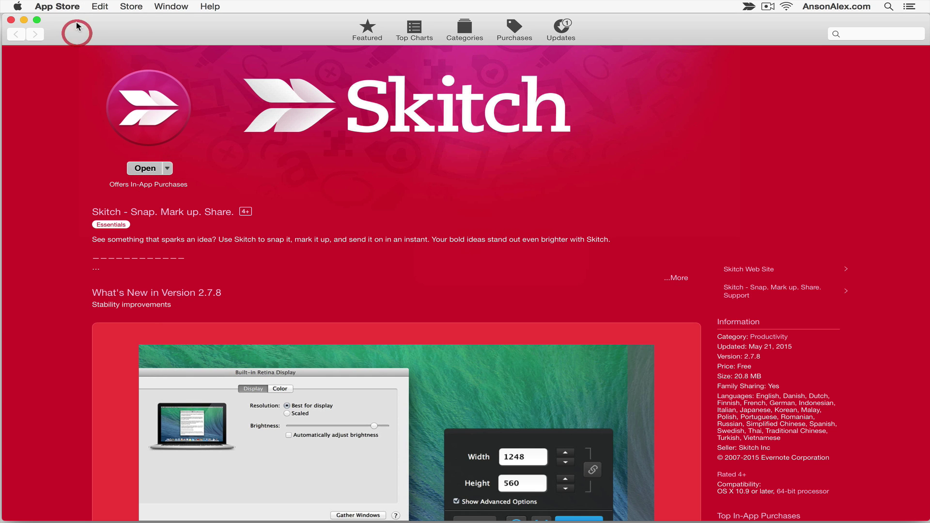
# - Quit the App Store, then move Skitch to the top-left and enlarge its window
pyautogui.click(63, 4)
pyautogui.click(78, 97)
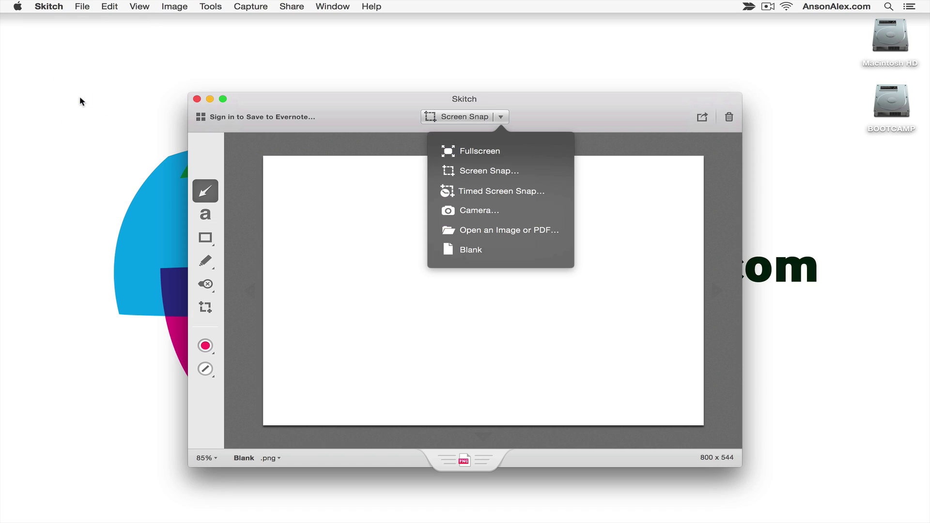
pyautogui.moveTo(376, 108); pyautogui.dragTo(207, 38)
pyautogui.moveTo(571, 395); pyautogui.dragTo(855, 495)
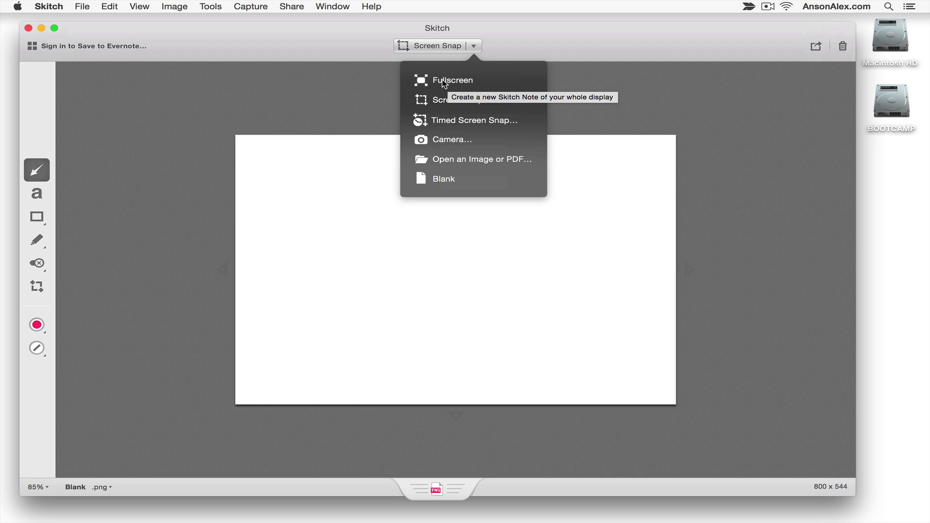
# - Take a Fullscreen snap of the desktop as a 2880 x 1800 capture
pyautogui.click(442, 81)
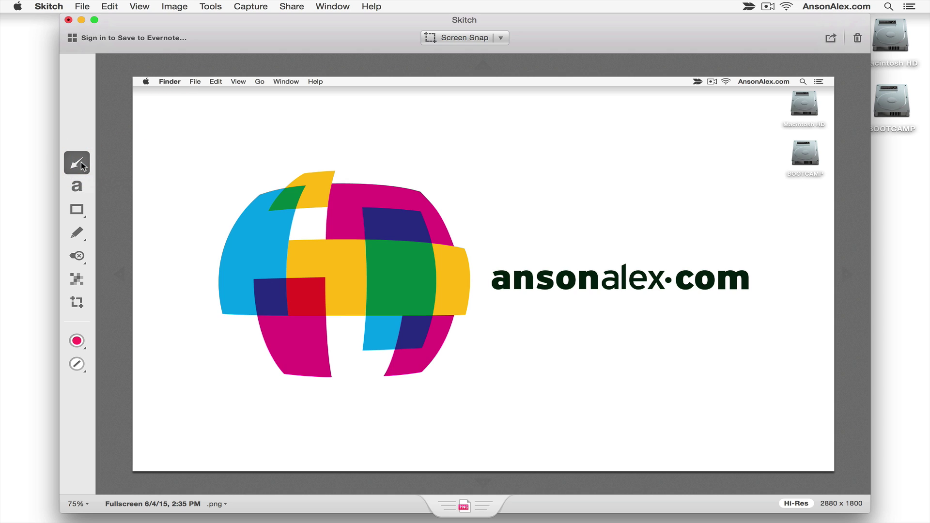
# - Switch the colour to blue and draw an arrow pointing at the logo graphic
pyautogui.click(77, 342)
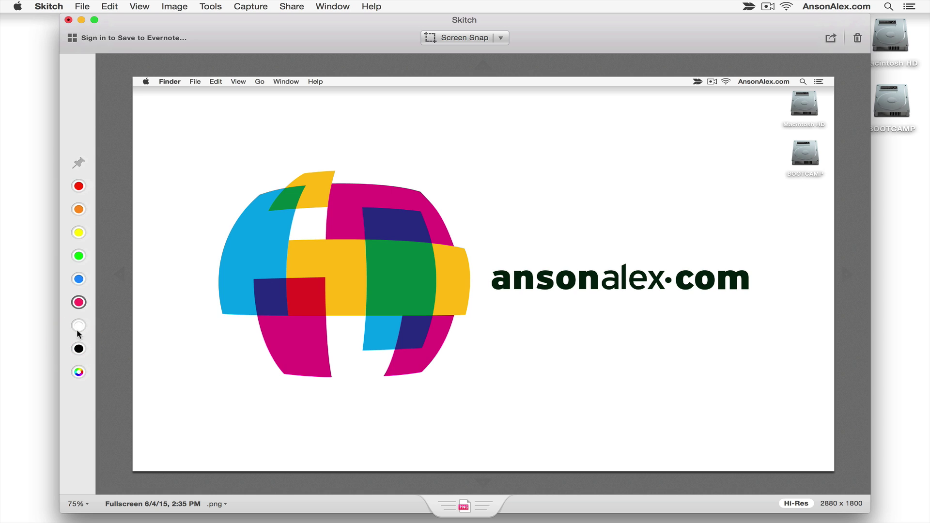
pyautogui.click(80, 279)
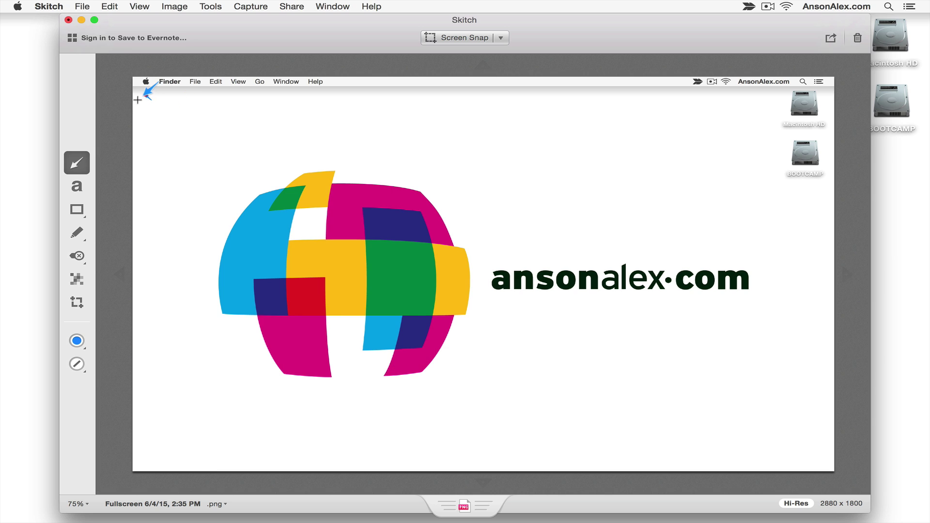
pyautogui.moveTo(138, 100)
pyautogui.mouseDown()
pyautogui.moveTo(204, 147)
pyautogui.moveTo(380, 153)
pyautogui.moveTo(486, 235)
pyautogui.moveTo(230, 205)
pyautogui.mouseUp()
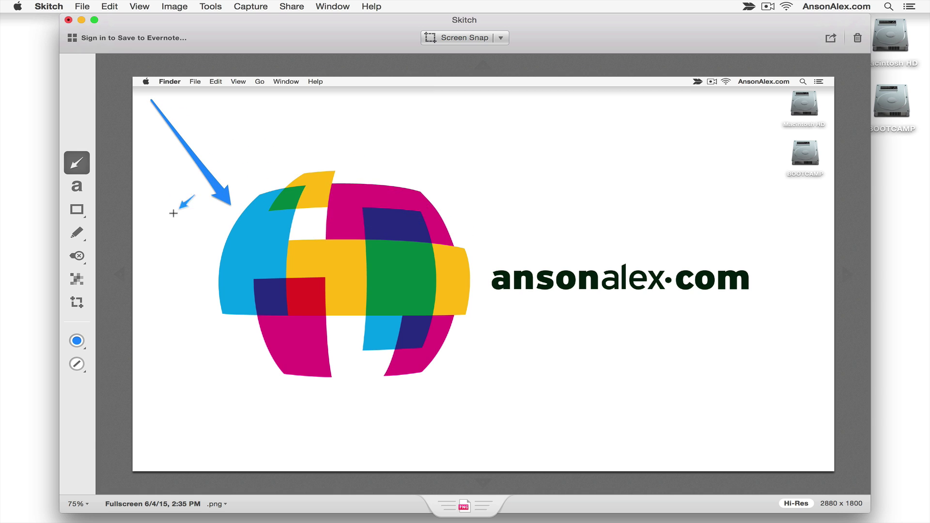
# - Add the text label 'Logo' near the arrow's start
pyautogui.click(79, 192)
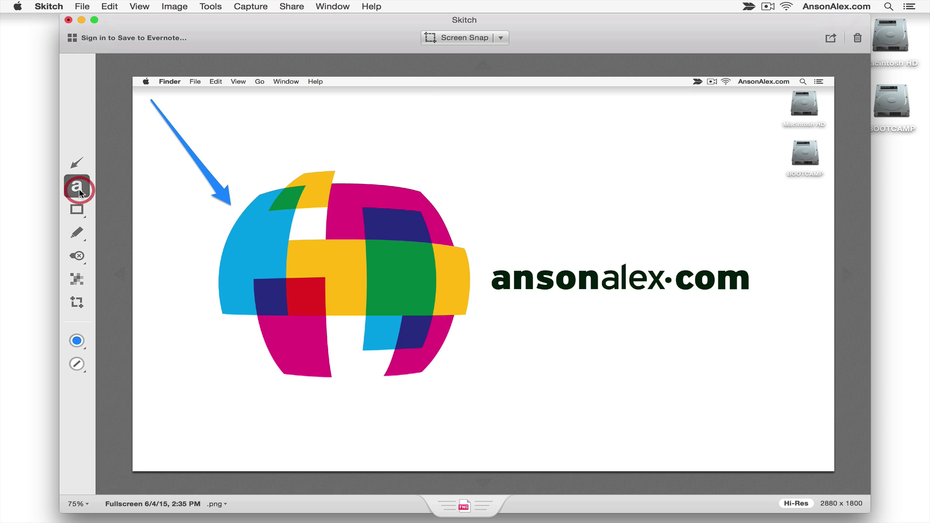
pyautogui.click(213, 137)
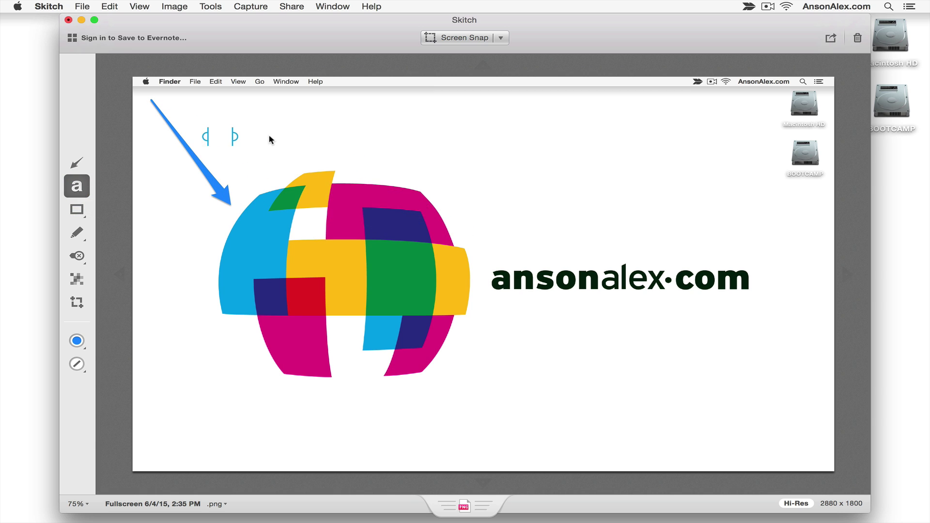
pyautogui.write('Logo')
# - Draw a rounded rectangle and resize it to enclose the ansonalex.com text
pyautogui.click(78, 215)
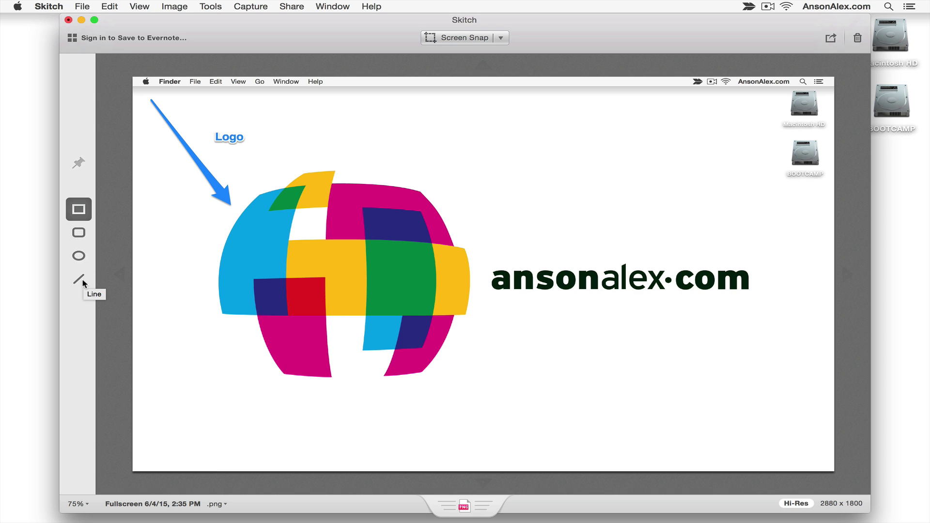
pyautogui.click(79, 233)
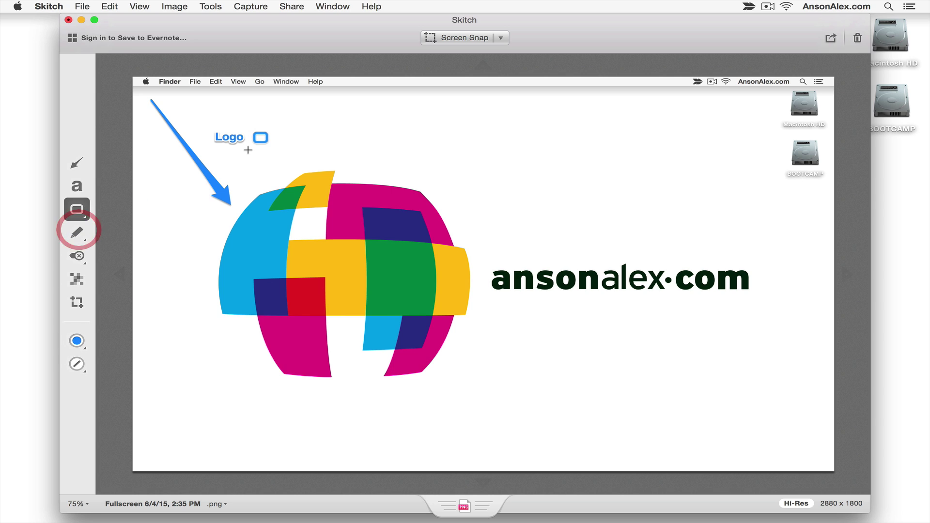
pyautogui.moveTo(202, 132); pyautogui.dragTo(259, 155)
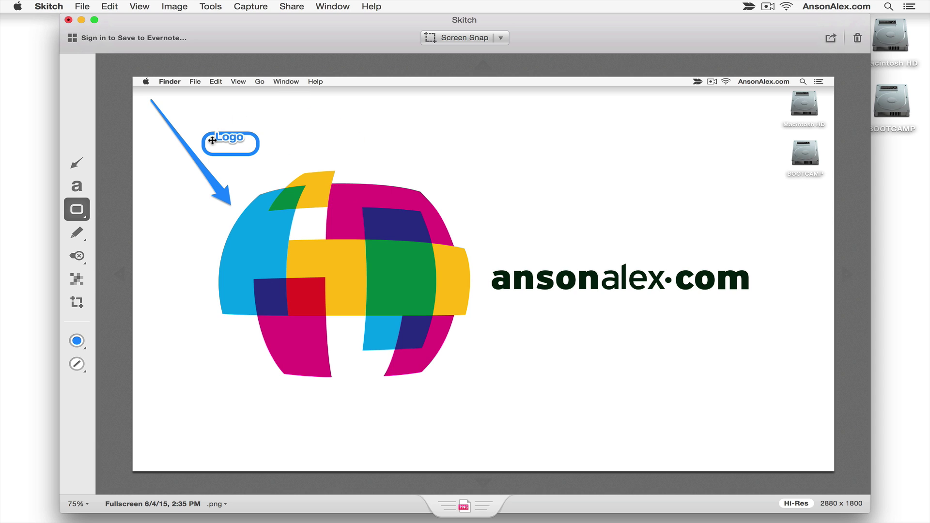
pyautogui.click(256, 143)
pyautogui.moveTo(256, 143); pyautogui.dragTo(761, 304)
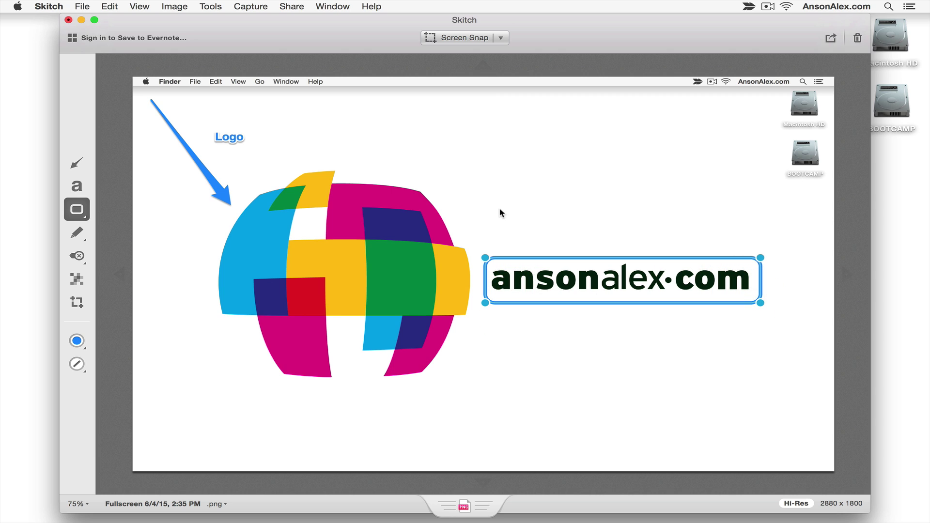
# - Draw a freehand blue loop above the wordmark with the Marker pen
pyautogui.click(80, 234)
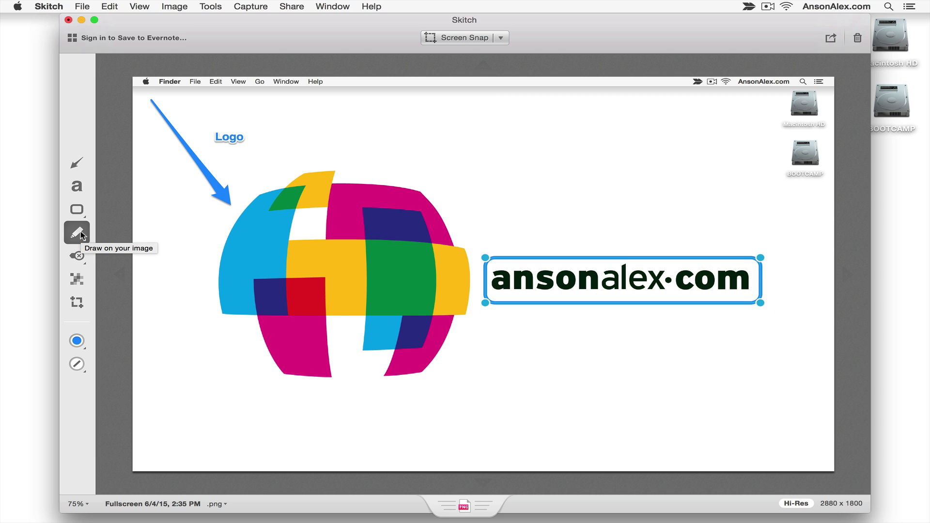
pyautogui.click(80, 234)
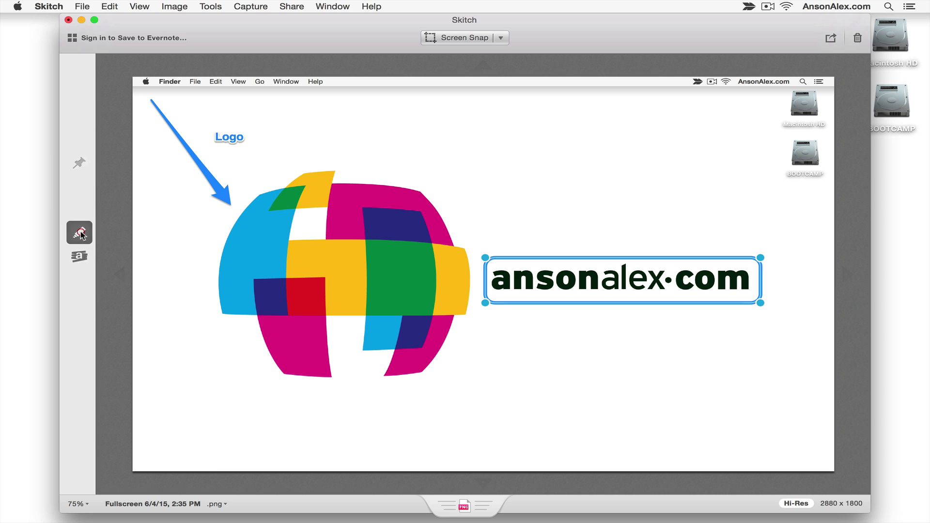
pyautogui.click(79, 233)
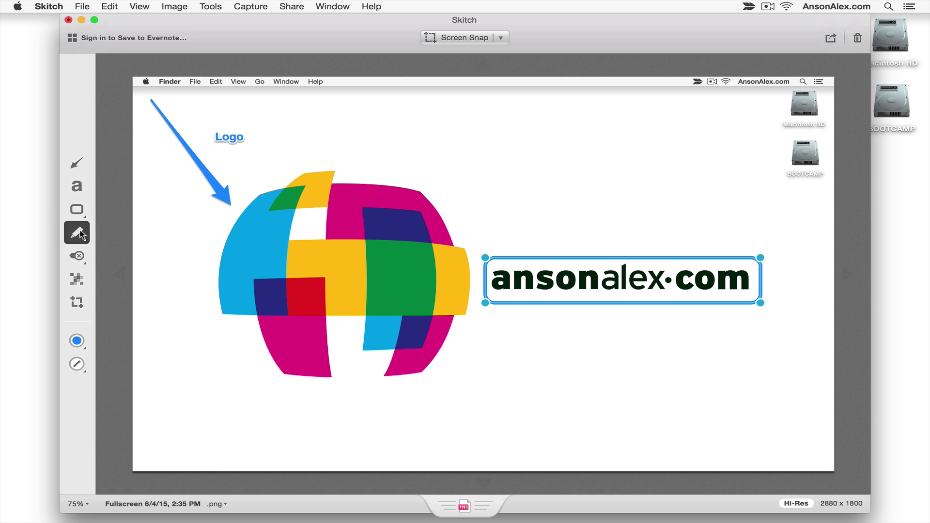
pyautogui.click(80, 236)
pyautogui.click(80, 236)
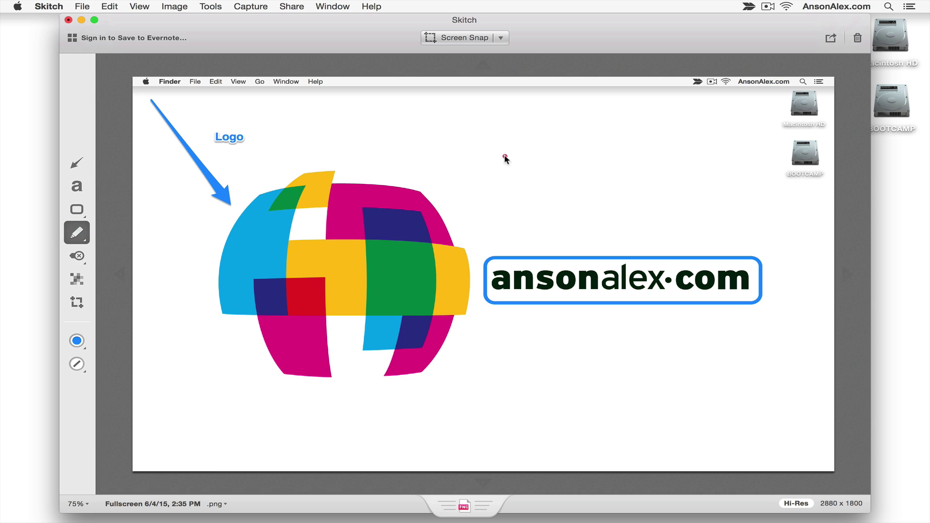
pyautogui.click(511, 159)
pyautogui.moveTo(440, 160)
pyautogui.mouseDown()
pyautogui.moveTo(562, 209)
pyautogui.moveTo(603, 179)
pyautogui.moveTo(500, 157)
pyautogui.moveTo(490, 135)
pyautogui.moveTo(575, 138)
pyautogui.mouseUp()
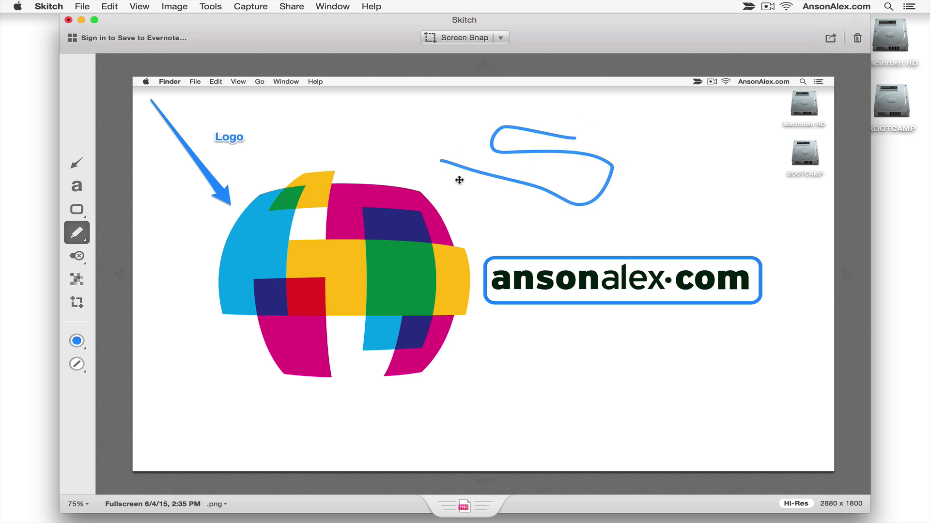
# - Highlight the ansonalex.com wordmark with the highlighter pen
pyautogui.click(80, 233)
pyautogui.click(79, 257)
pyautogui.moveTo(490, 276)
pyautogui.mouseDown()
pyautogui.moveTo(732, 279)
pyautogui.moveTo(623, 272)
pyautogui.moveTo(495, 287)
pyautogui.mouseUp()
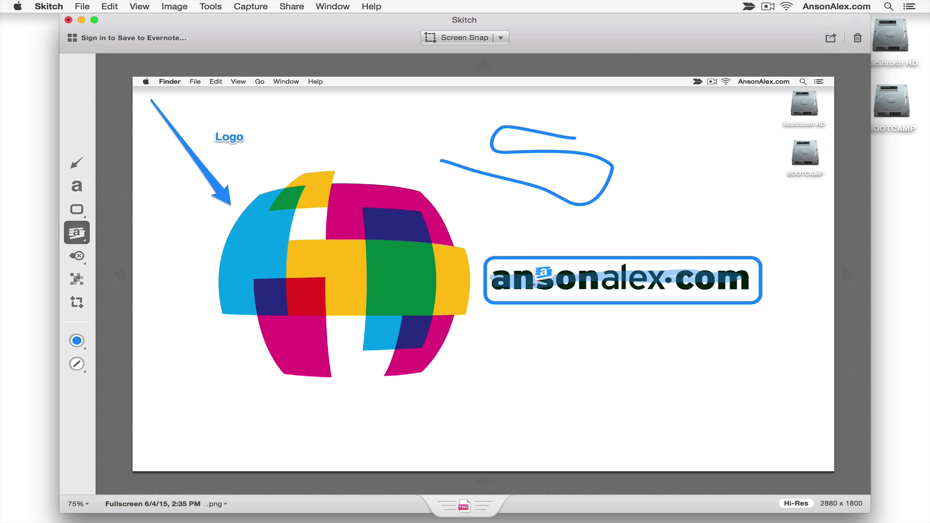
pyautogui.moveTo(534, 285)
pyautogui.mouseDown()
pyautogui.moveTo(646, 294)
pyautogui.moveTo(737, 288)
pyautogui.moveTo(664, 287)
pyautogui.mouseUp()
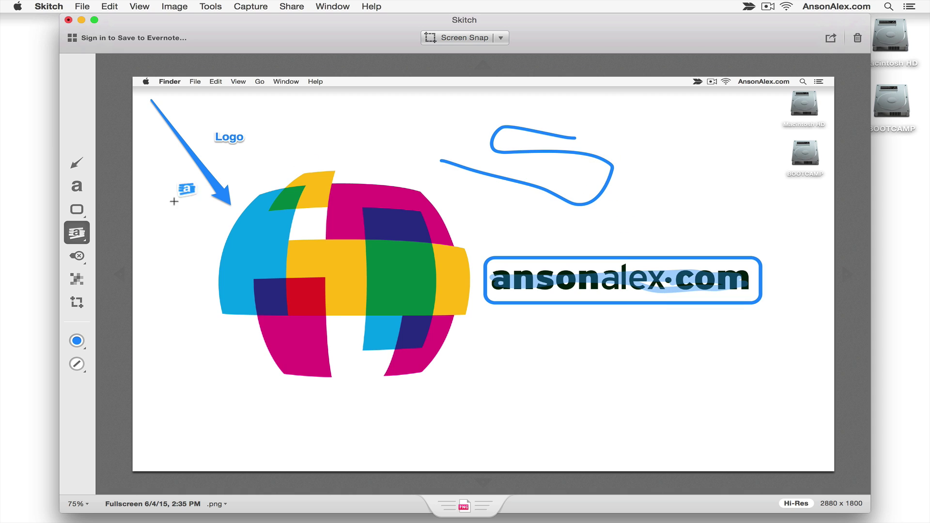
# - Place a green Approved check stamp just below the Logo label
pyautogui.click(83, 259)
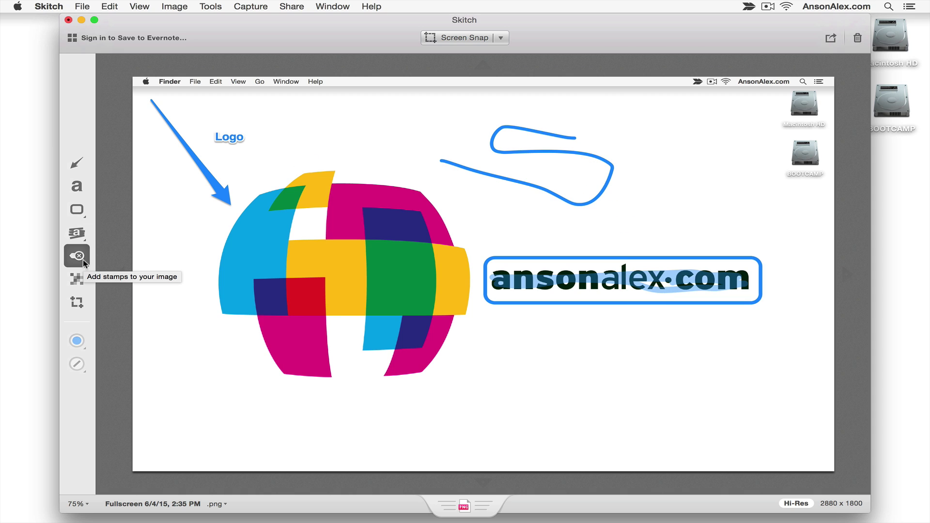
pyautogui.click(83, 260)
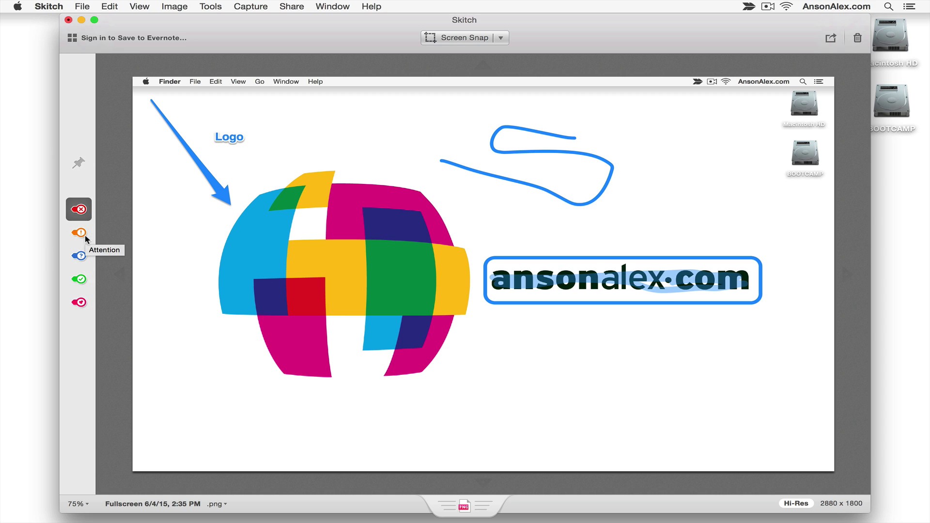
pyautogui.click(81, 279)
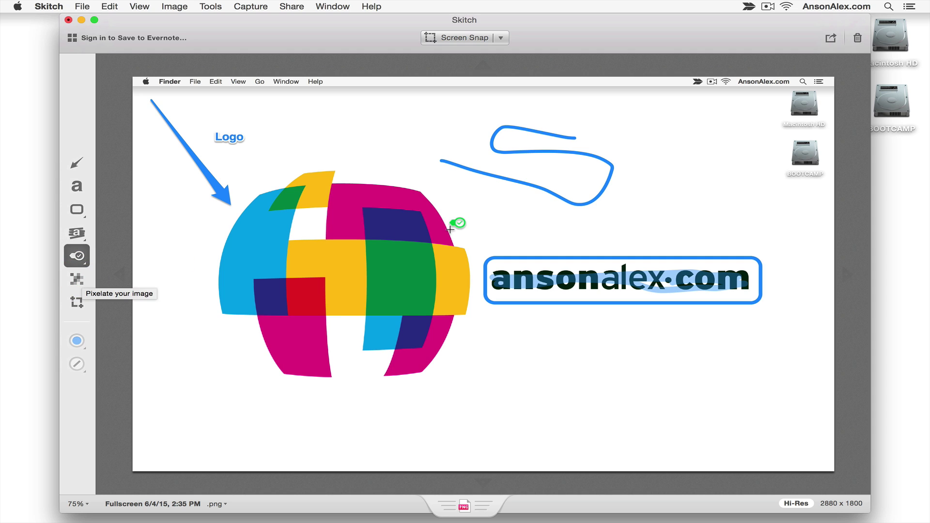
pyautogui.click(249, 149)
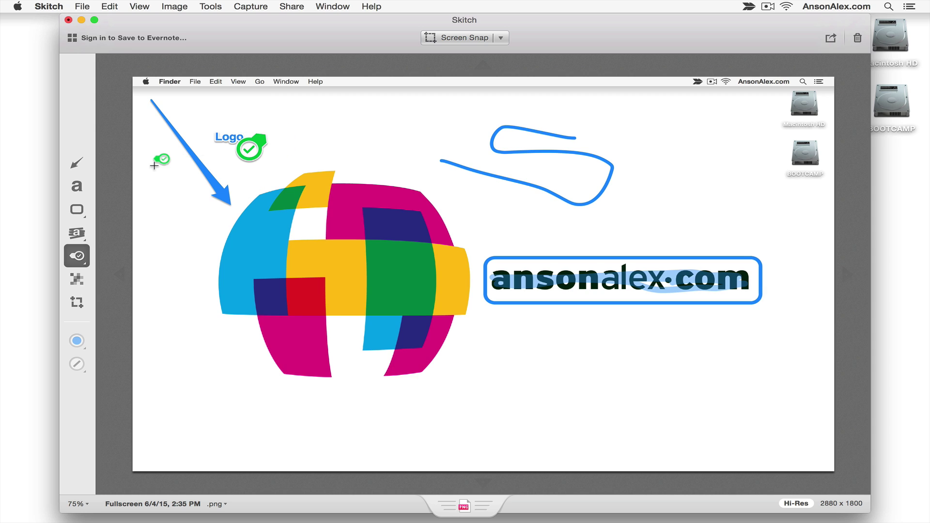
pyautogui.moveTo(248, 140); pyautogui.dragTo(218, 153)
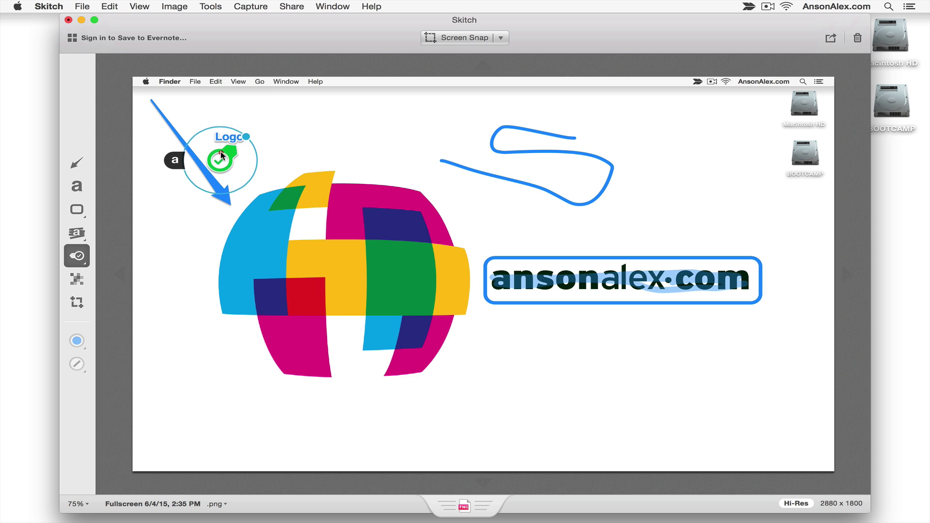
# - Pixelate the entire ansonalex.com address inside the blue frame
pyautogui.click(77, 279)
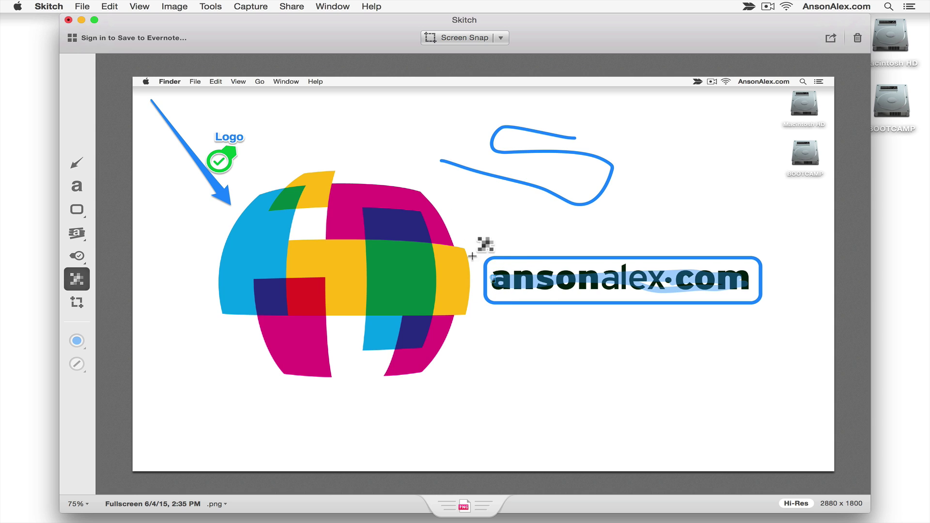
pyautogui.click(546, 292)
pyautogui.moveTo(488, 249); pyautogui.dragTo(489, 251)
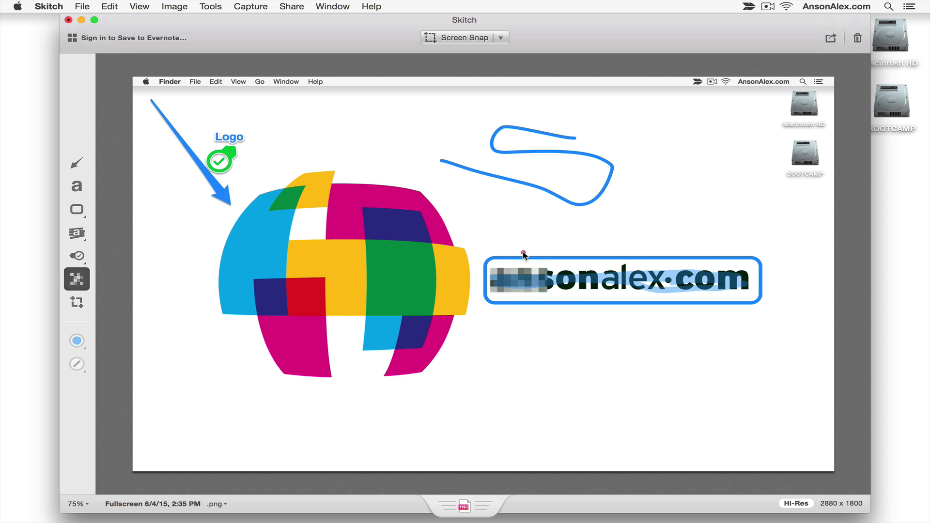
pyautogui.moveTo(608, 291); pyautogui.dragTo(609, 291)
pyautogui.moveTo(581, 259); pyautogui.dragTo(780, 308)
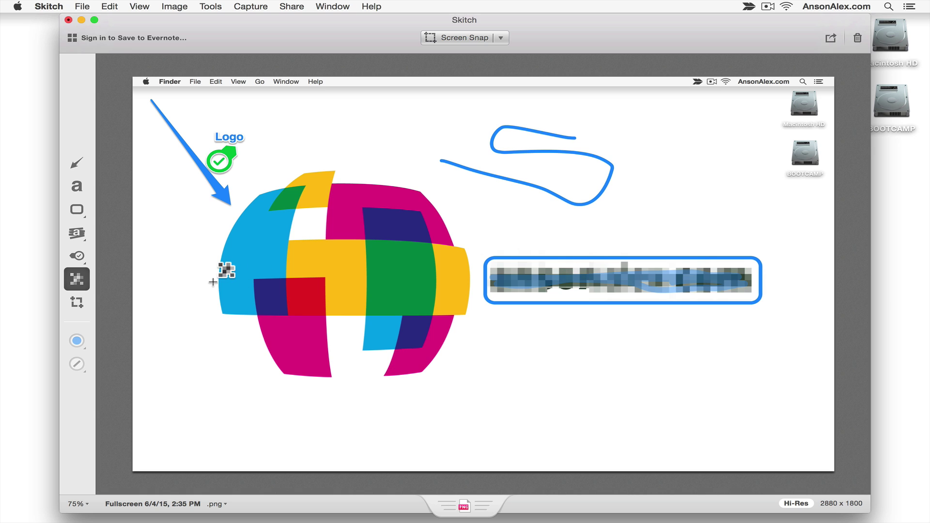
pyautogui.click(76, 303)
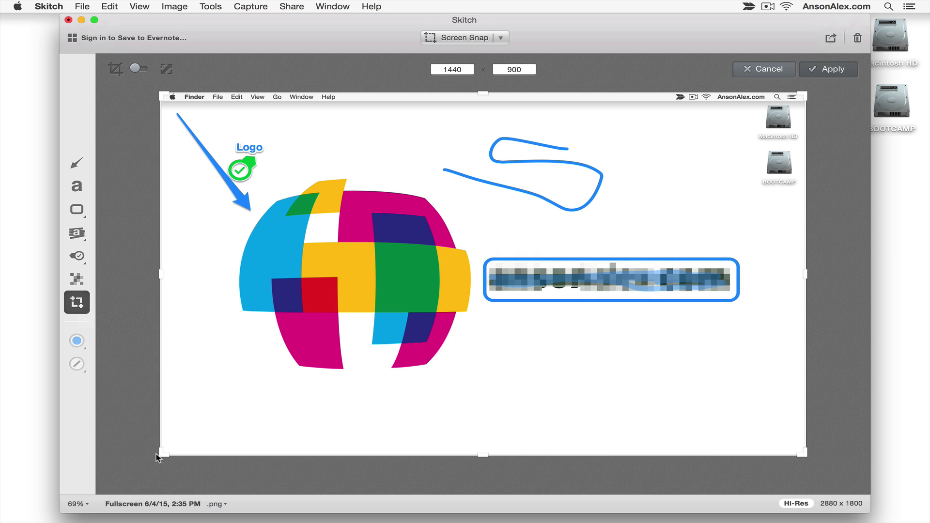
pyautogui.moveTo(161, 455); pyautogui.dragTo(224, 393)
pyautogui.moveTo(805, 94); pyautogui.dragTo(477, 173)
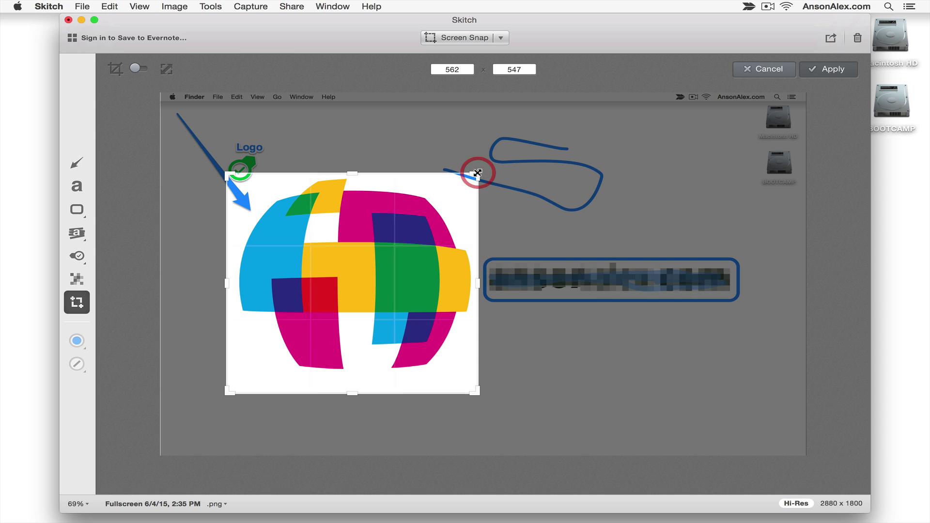
pyautogui.click(830, 71)
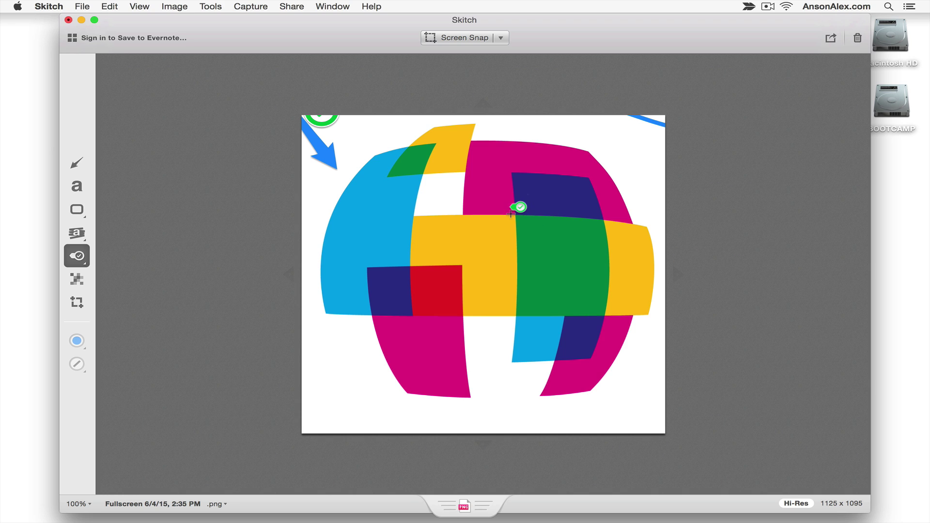
pyautogui.press('super+z')
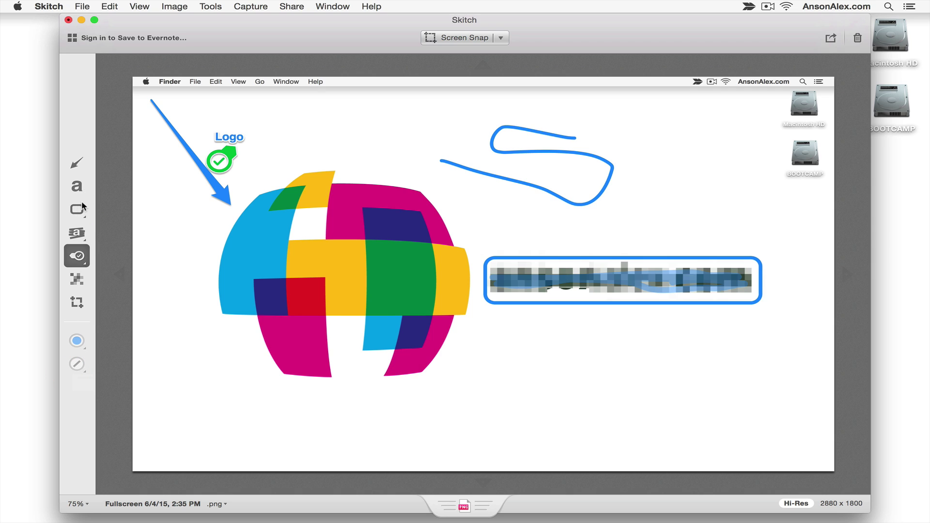
# - Draw a thick blue line below the logo at lower left using the thickest width
pyautogui.moveTo(79, 209); pyautogui.dragTo(80, 231)
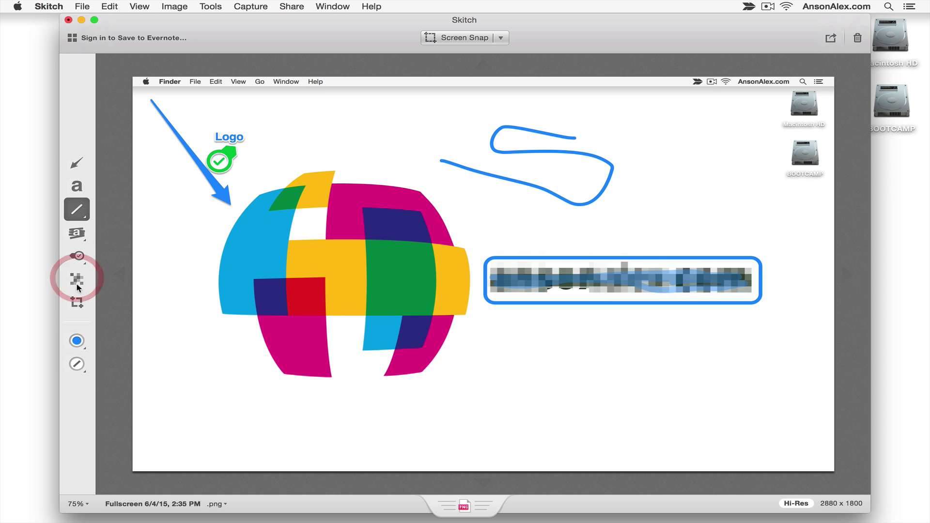
pyautogui.click(78, 368)
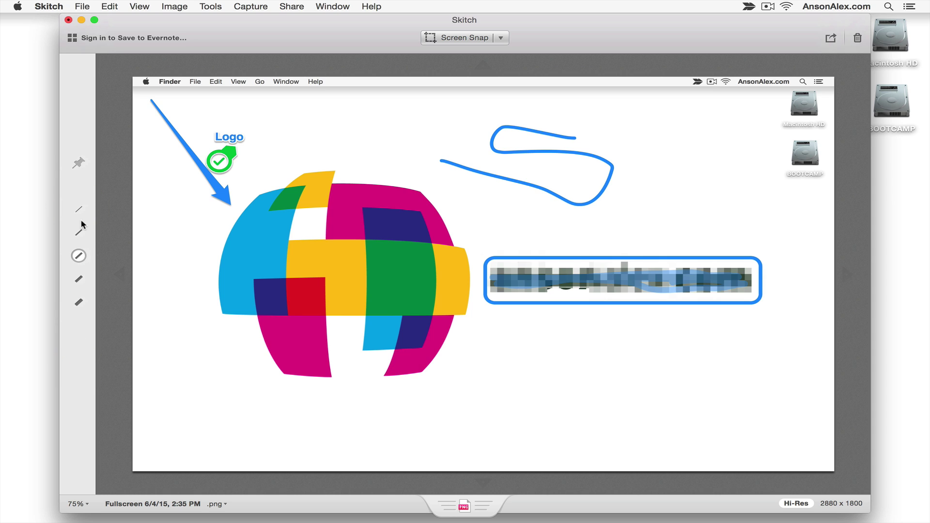
pyautogui.click(78, 300)
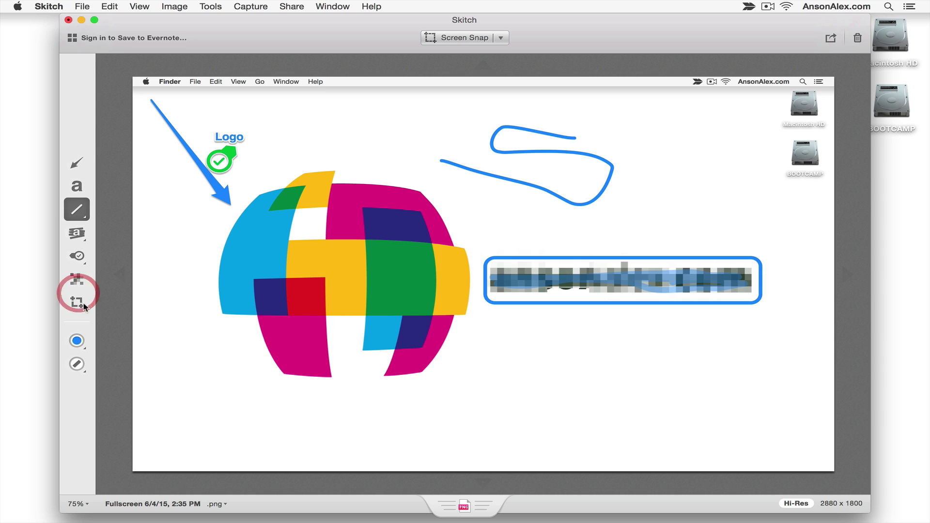
pyautogui.moveTo(193, 371); pyautogui.dragTo(298, 433)
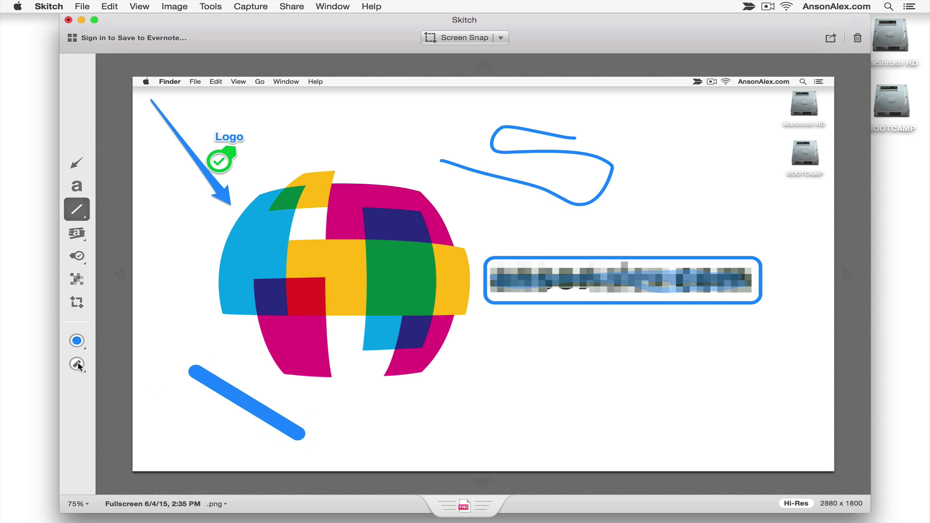
# - Draw a thin blue line beside it using the thinnest width
pyautogui.click(77, 364)
pyautogui.click(78, 209)
pyautogui.moveTo(216, 355); pyautogui.dragTo(319, 401)
pyautogui.click(832, 41)
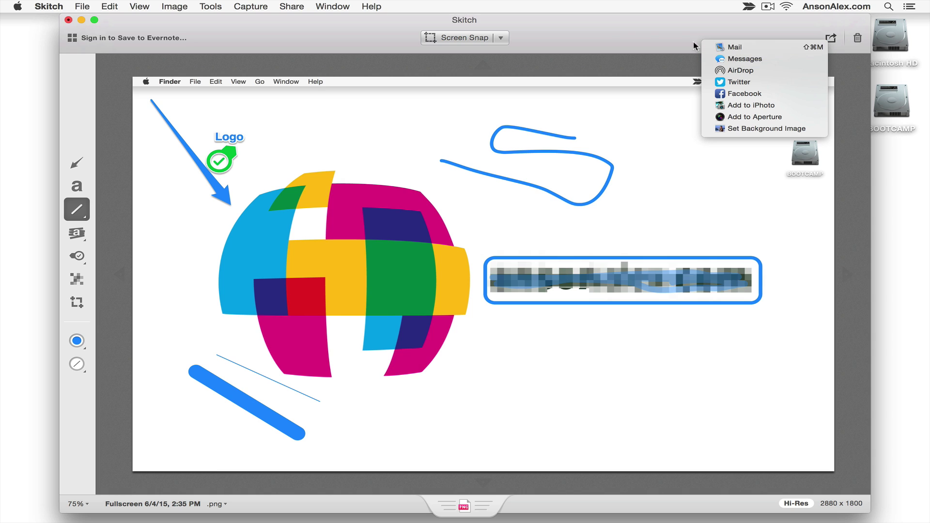
pyautogui.click(612, 37)
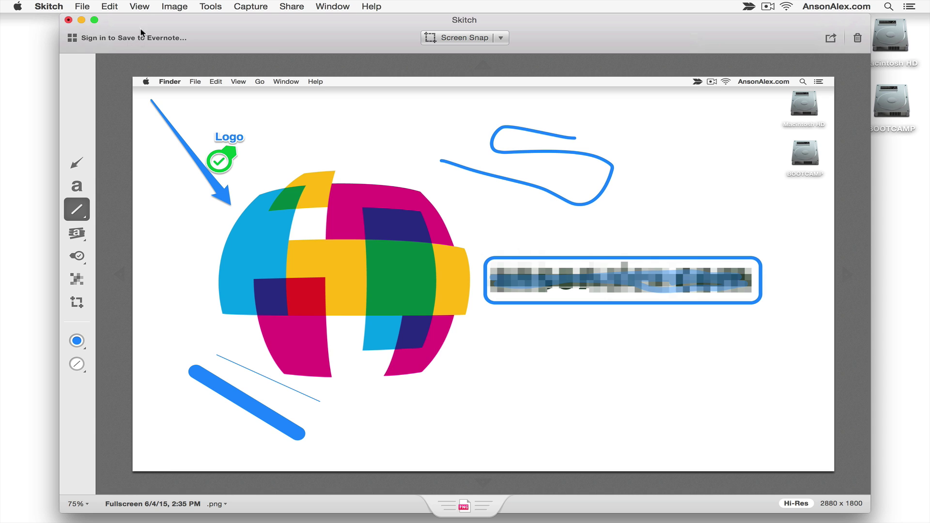
# - Confirm PNG as the export format, cancel the export, and draw a short blue line near the scribble
pyautogui.click(77, 5)
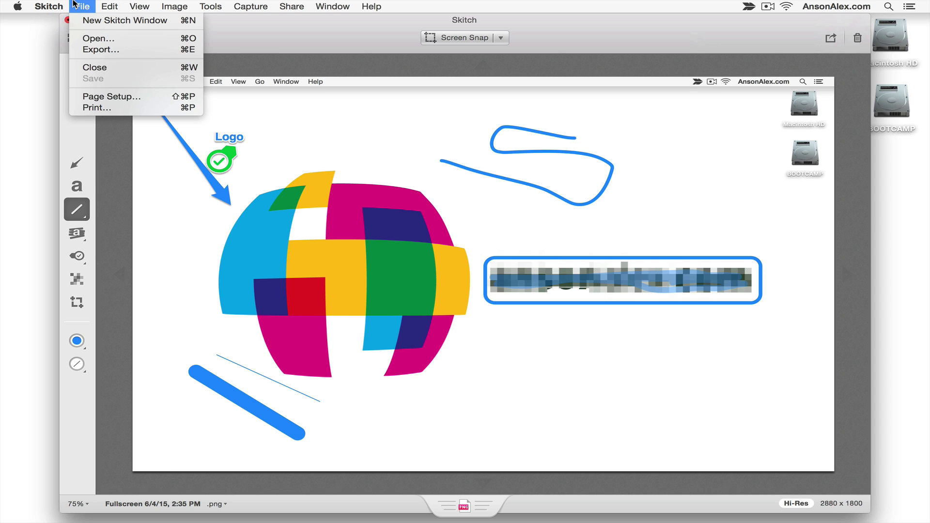
pyautogui.click(103, 49)
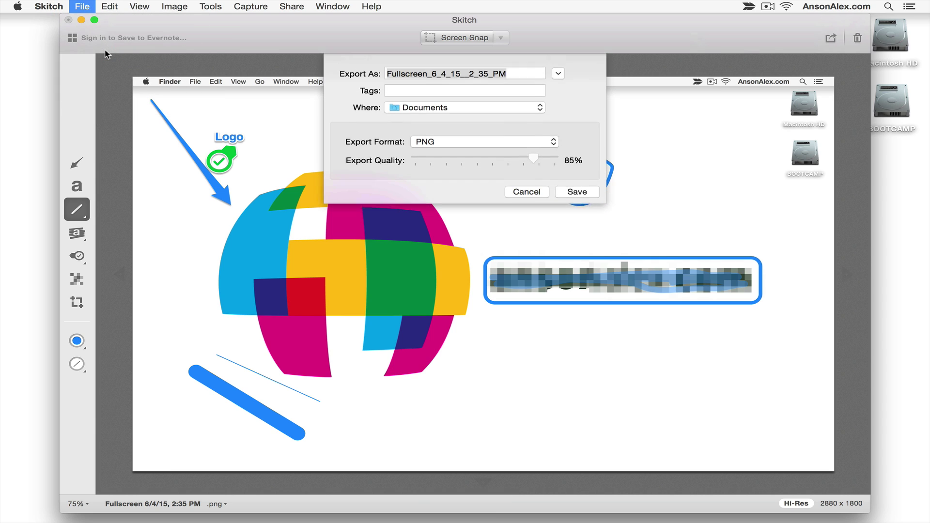
pyautogui.click(480, 142)
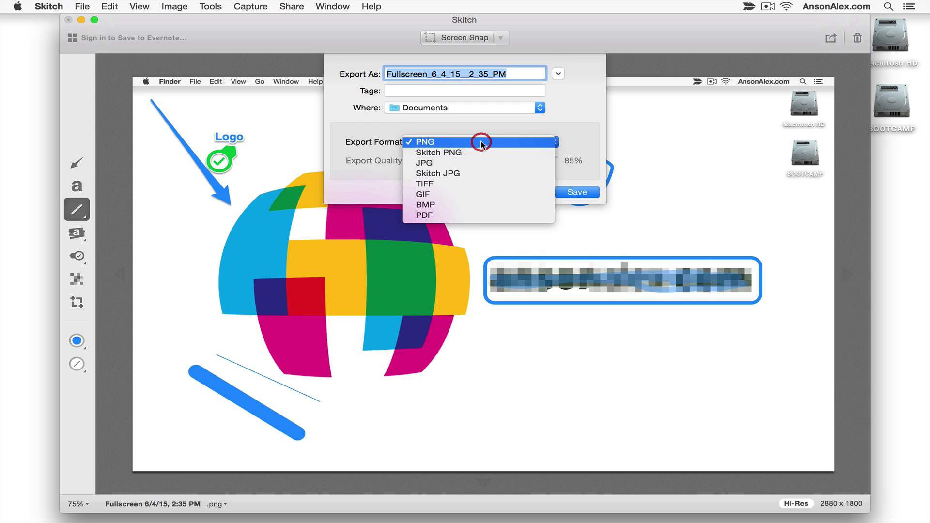
pyautogui.click(581, 110)
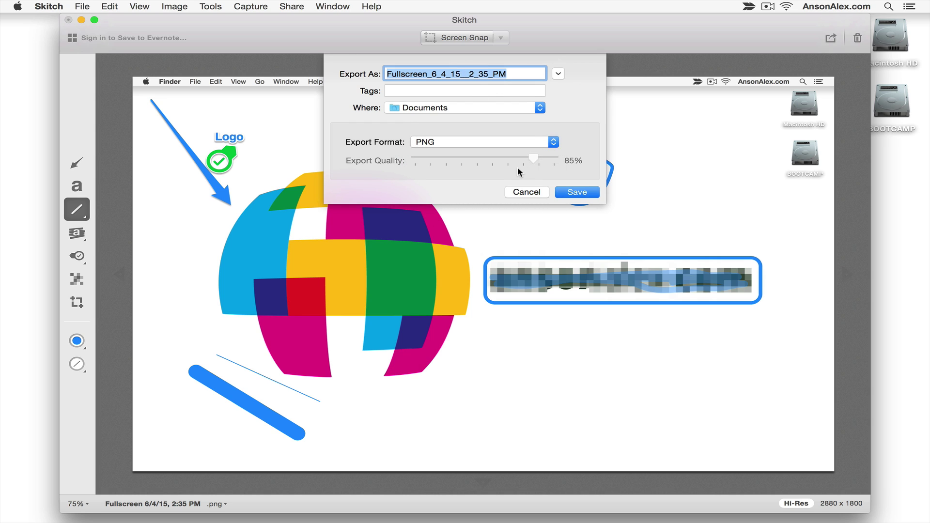
pyautogui.click(517, 193)
pyautogui.moveTo(637, 201); pyautogui.dragTo(620, 218)
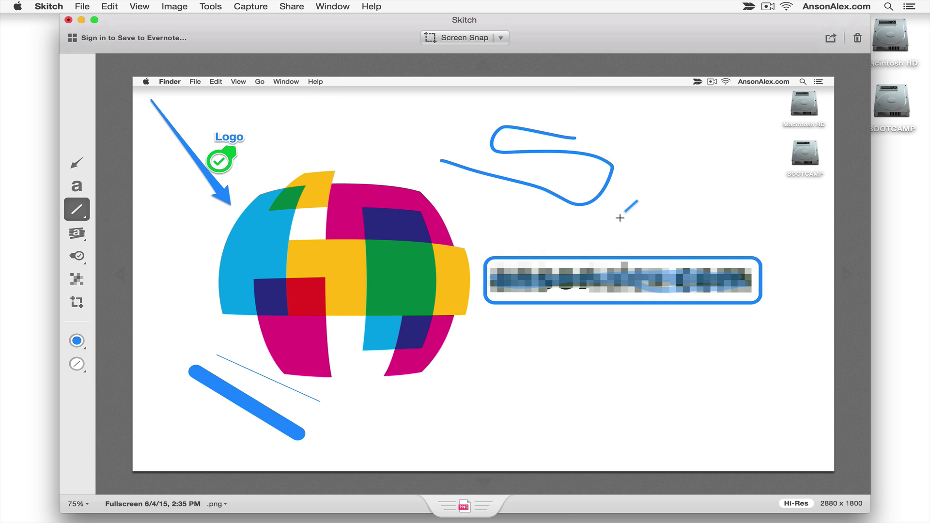